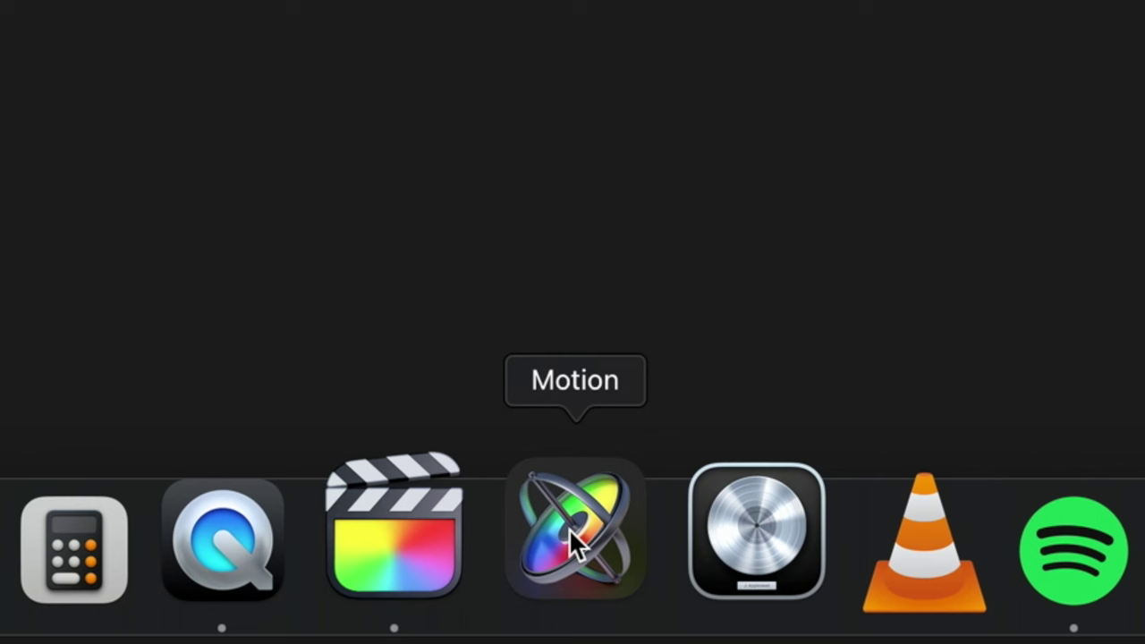
Step: Launch Motion, then scroll Final Cut Pro's titles and generators list down toward Generators
left_click(569, 528)
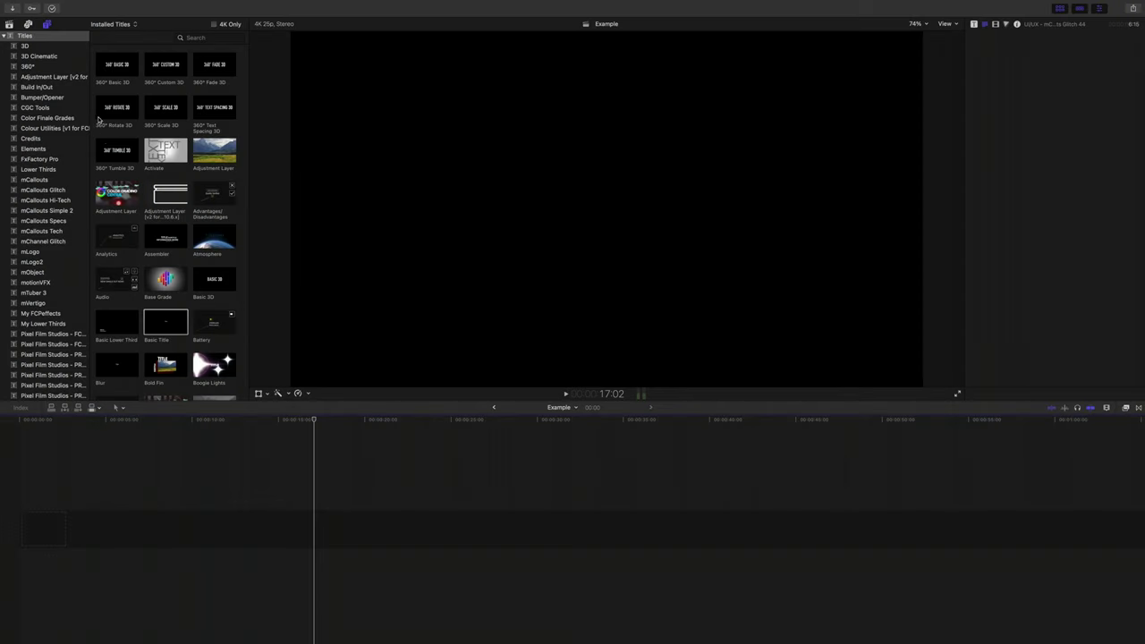
scroll(54, 268, "down", 10)
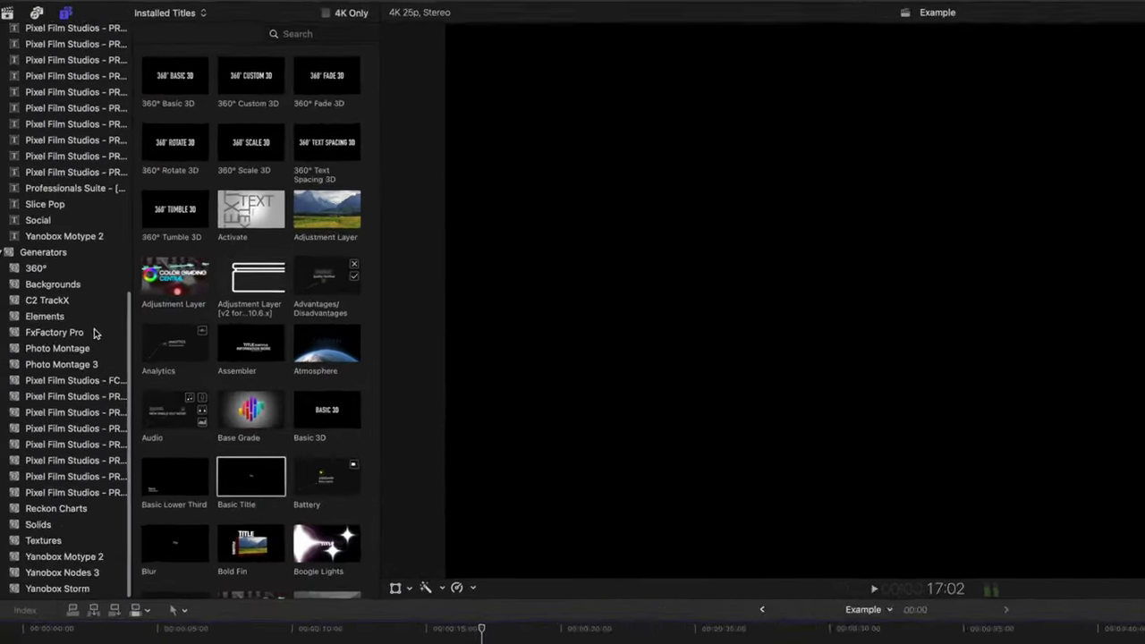
Step: Preview the Reckon Charts Sunburst, drop the Pie chart generator into the timeline, and play it full screen
left_click(58, 558)
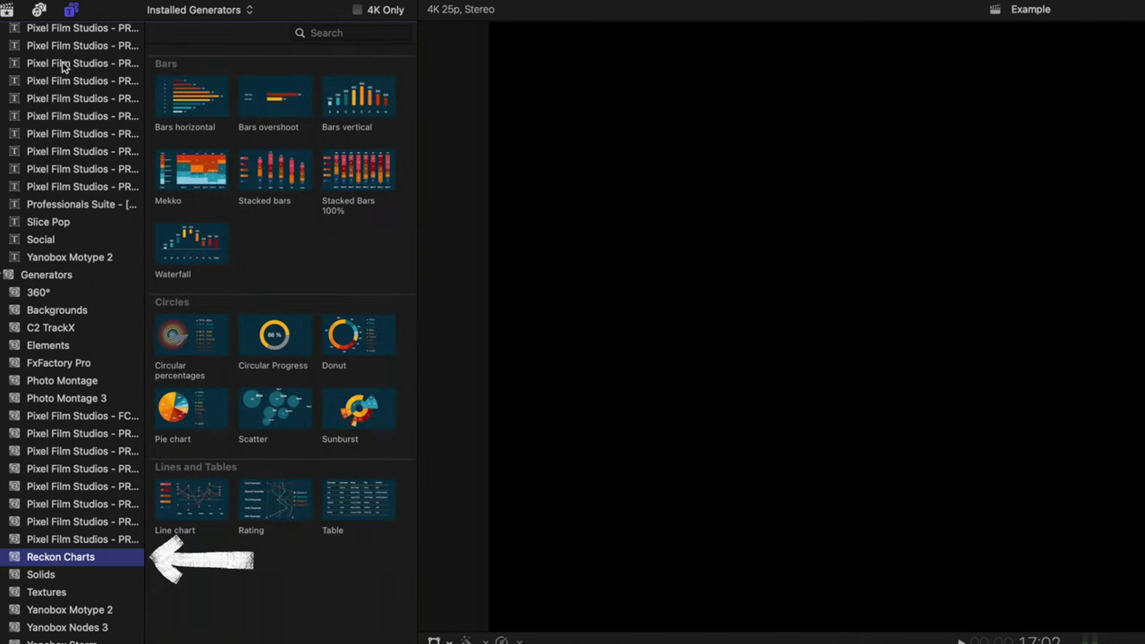
left_click(72, 10)
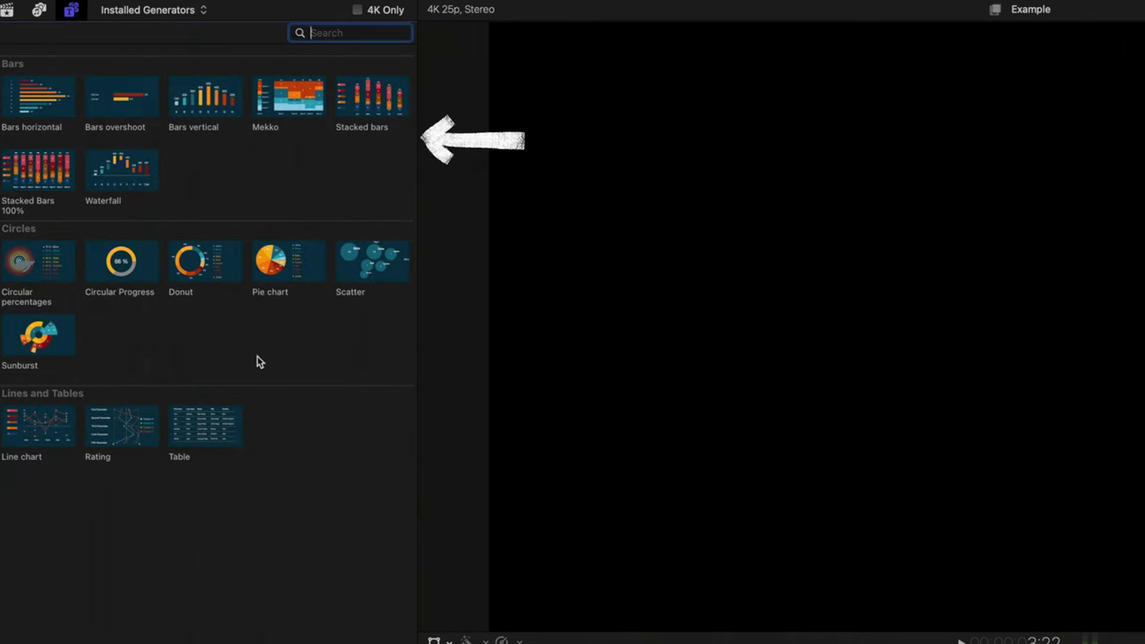
left_click(44, 338)
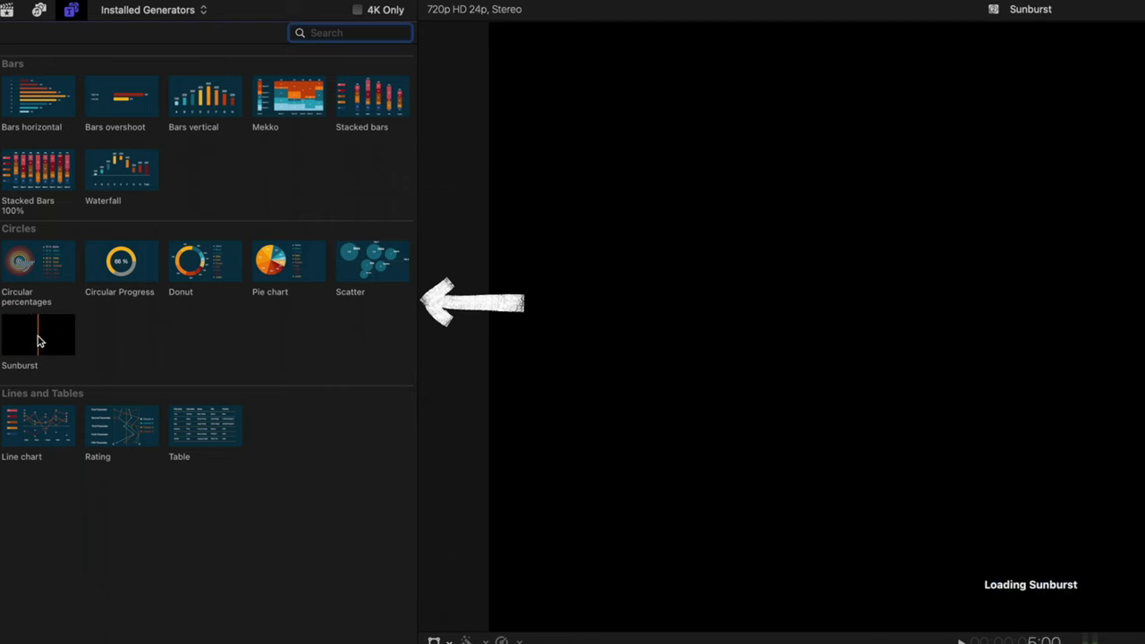
left_click_drag(270, 259, 107, 643)
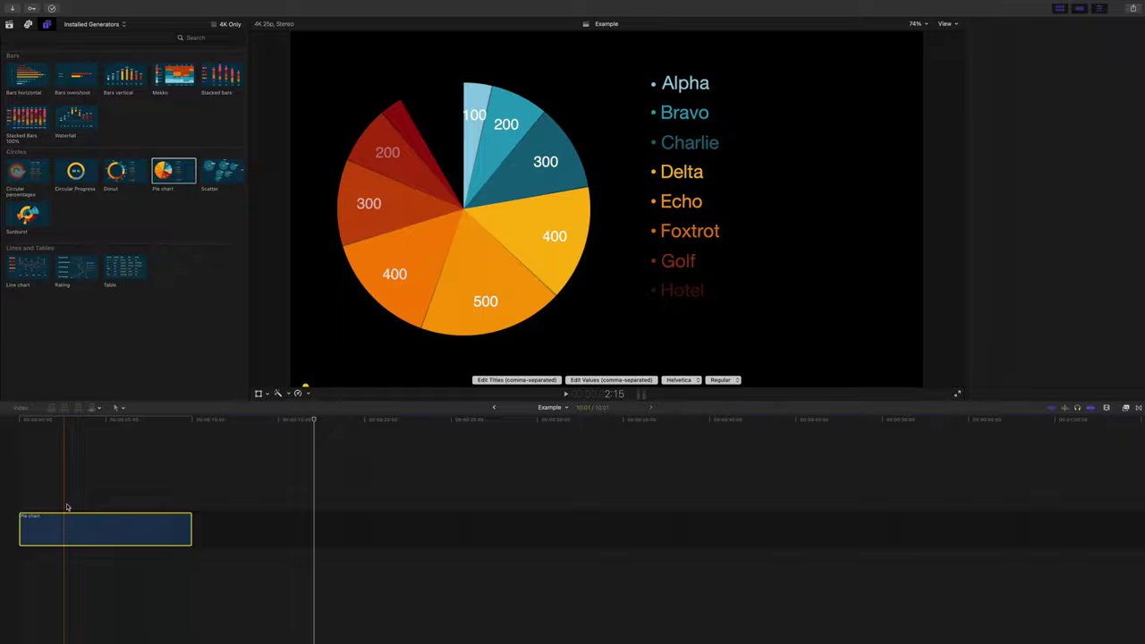
key("super+shift+f")
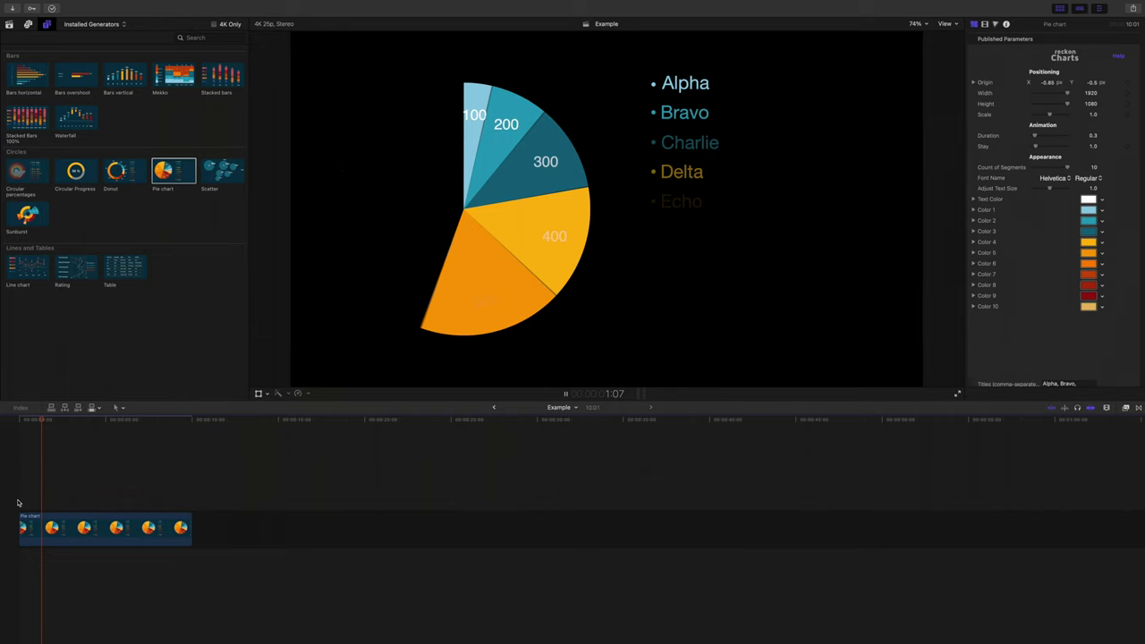
Step: Replay the pie chart, change its Height, and lower Count of Segments to 7, then 6
key("space")
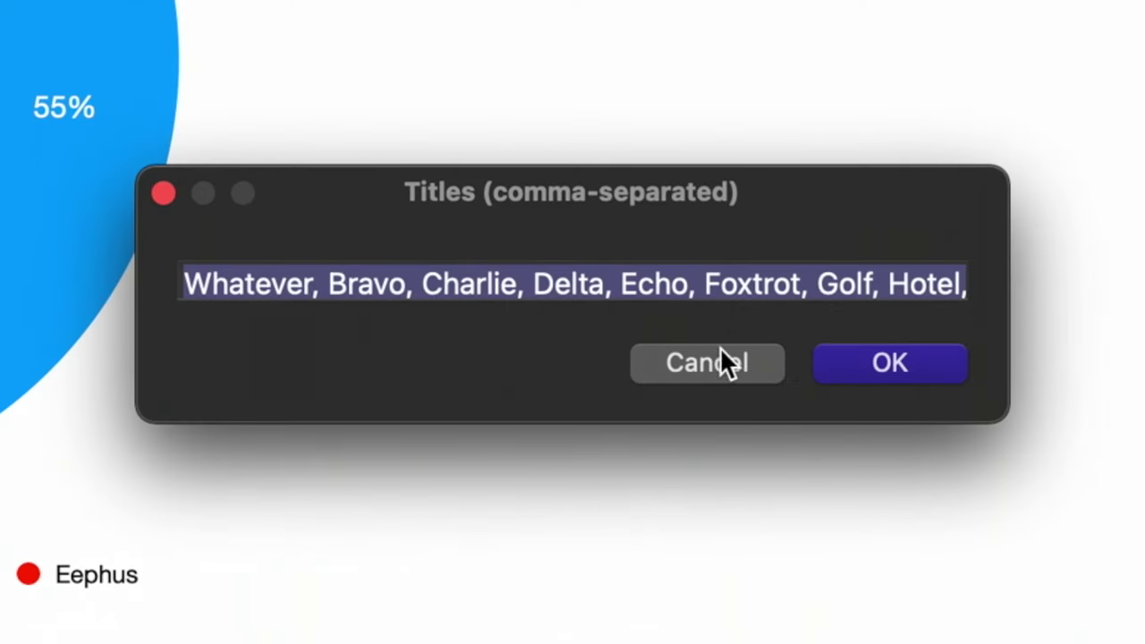
key("Return")
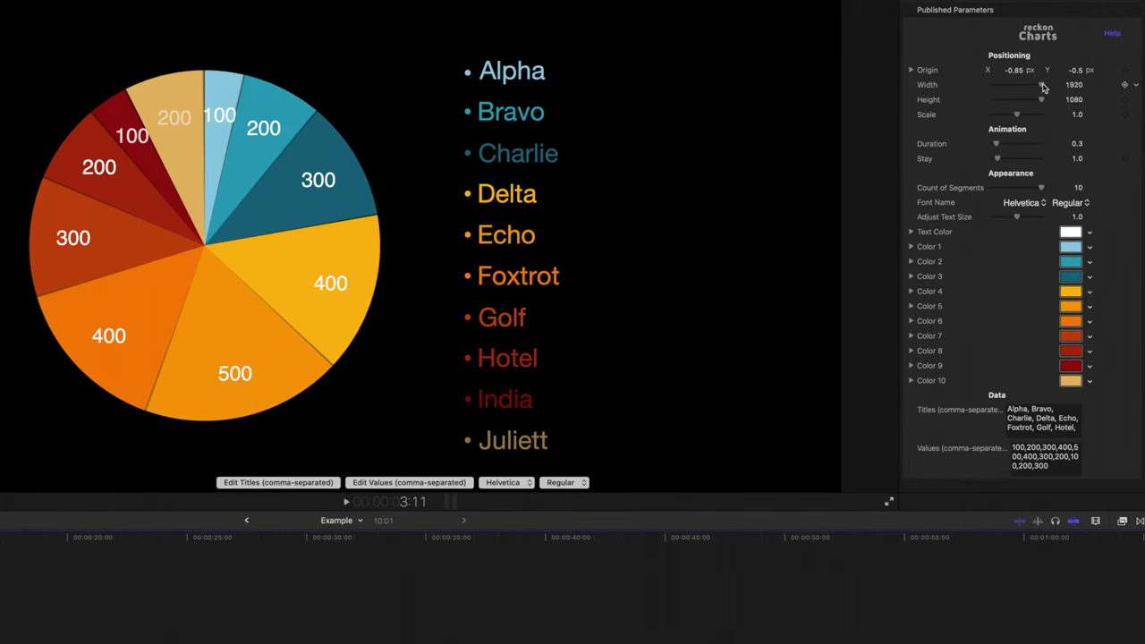
left_click_drag(1040, 99, 1017, 116)
left_click_drag(1039, 190, 1013, 191)
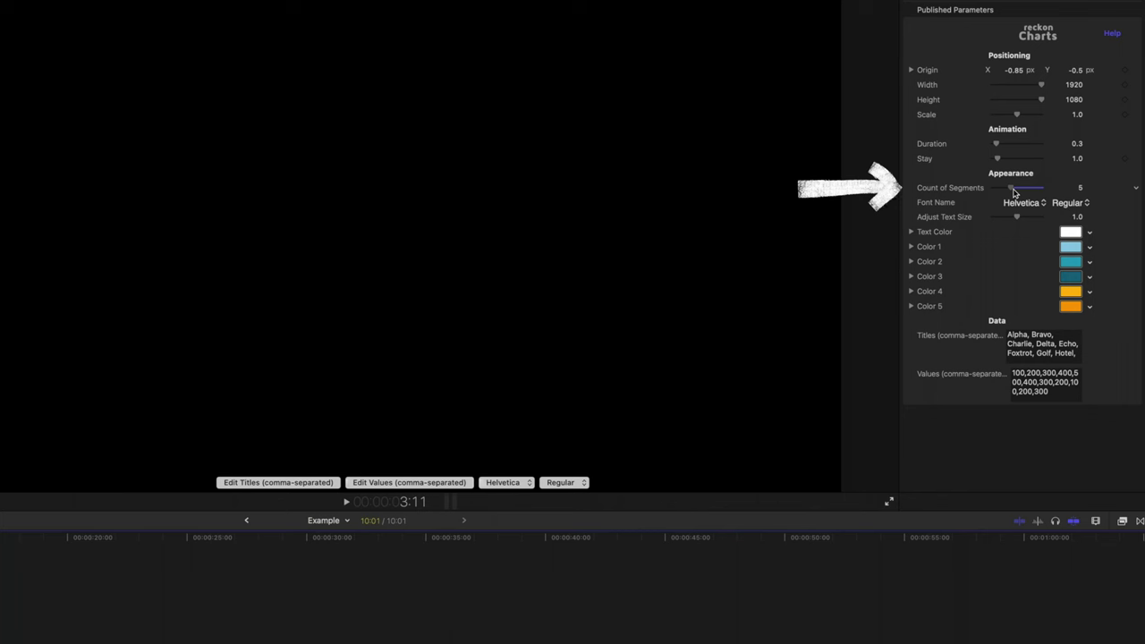
key("space")
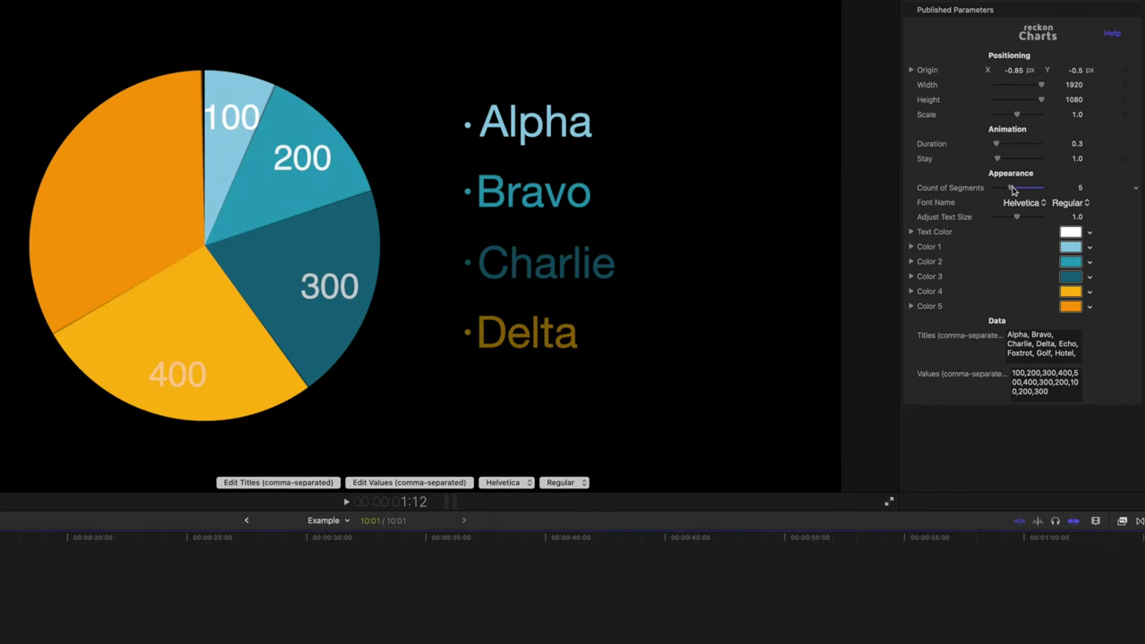
left_click_drag(1015, 191, 1016, 190)
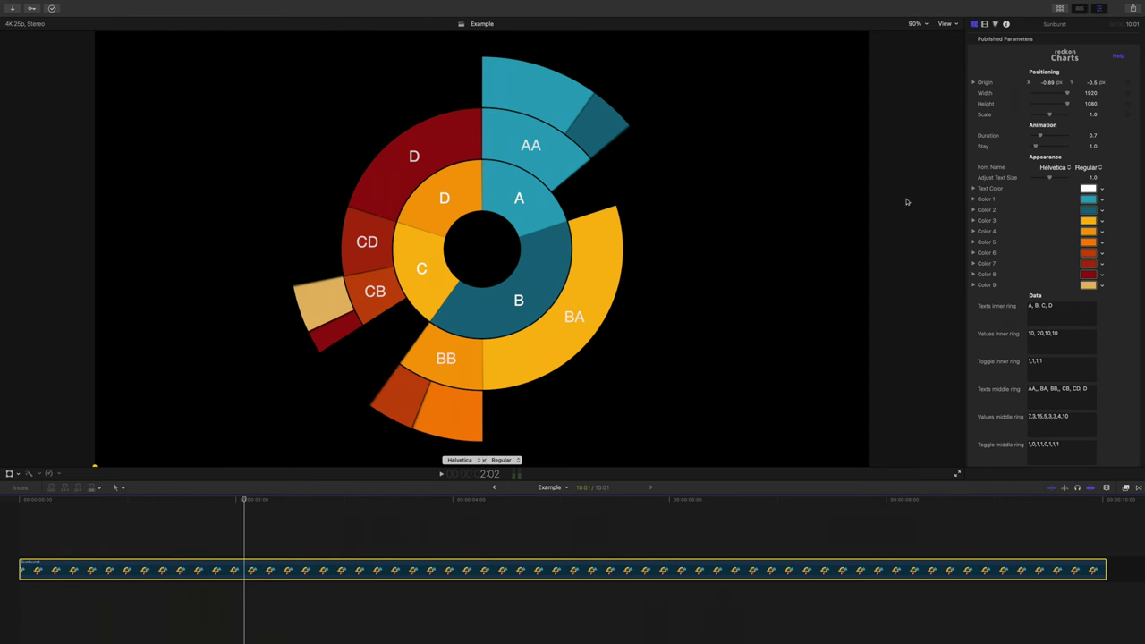
Step: Change the Sunburst's Toggle outer ring zeros to 1s, turning on the segment beside BA
scroll(1055, 130, "down", 5)
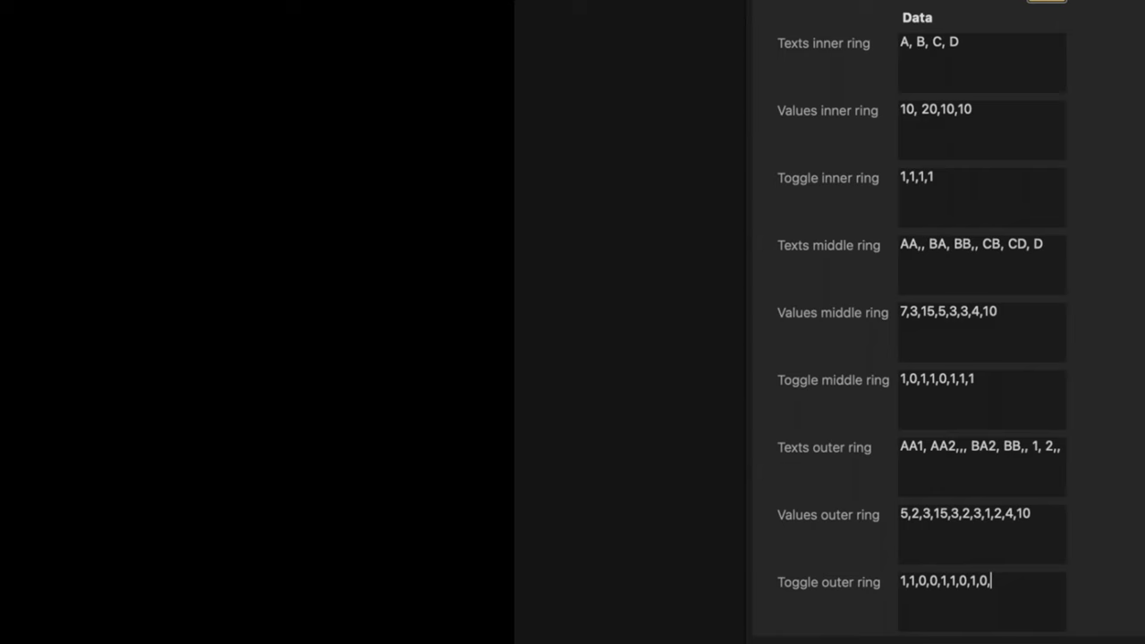
type("1,")
type("1")
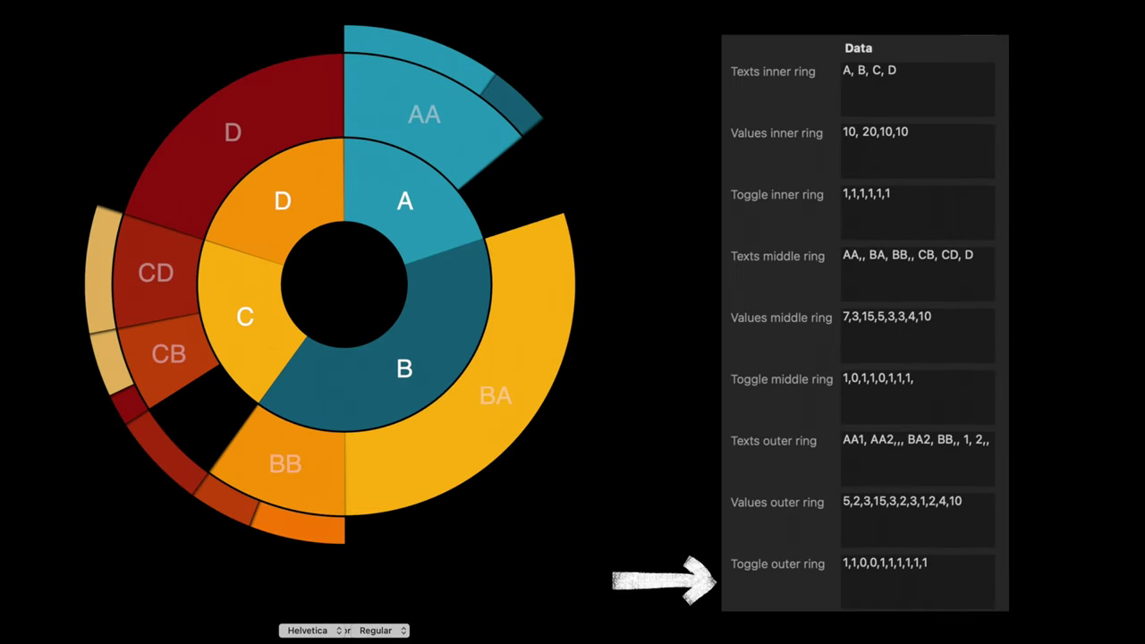
key("Left")
key("Left")
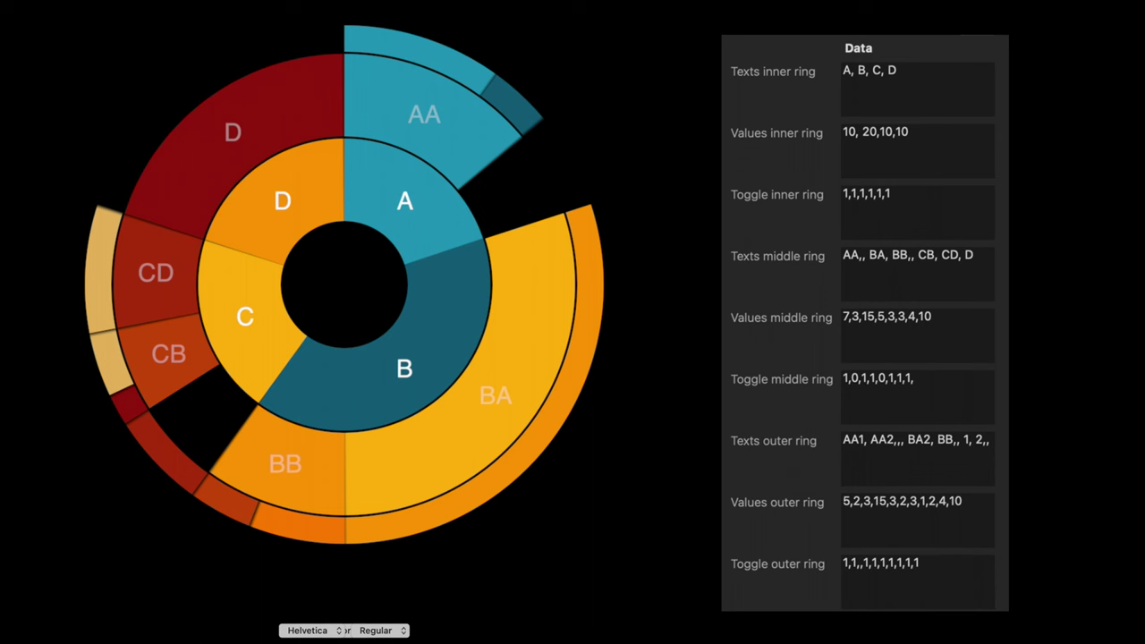
type("1,")
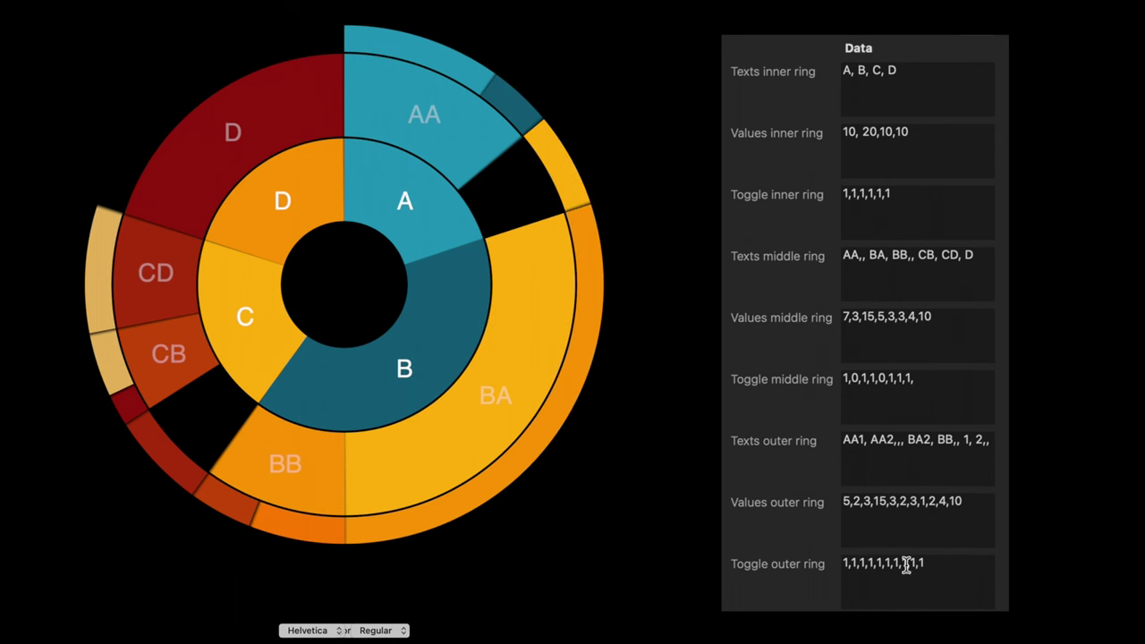
type("1")
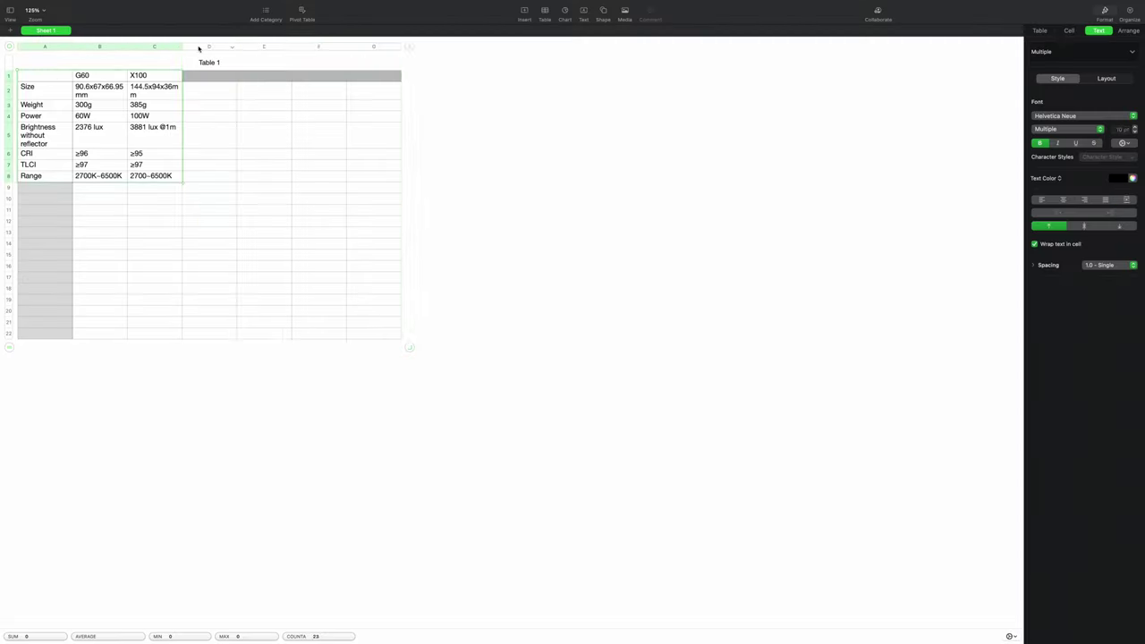
Step: Delete the empty spare rows and columns and zoom the table to 300%
right_click(360, 44)
left_click(403, 125)
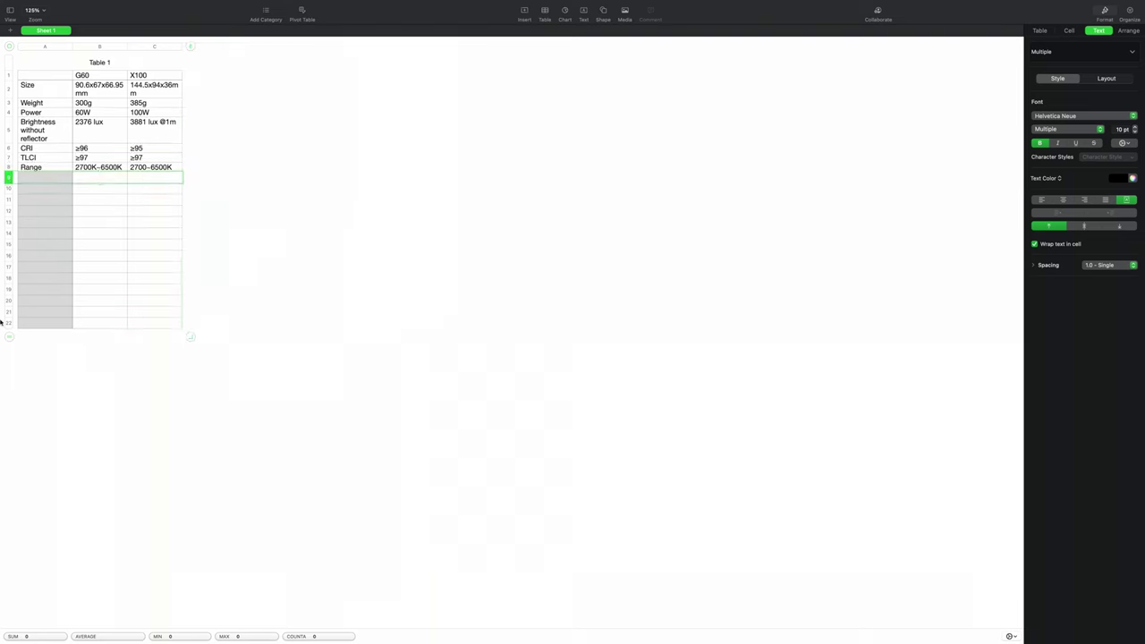
left_click(33, 10)
left_click(40, 108)
Step: Bold the column A row labels and the G60 and X100 header row
left_click(83, 46)
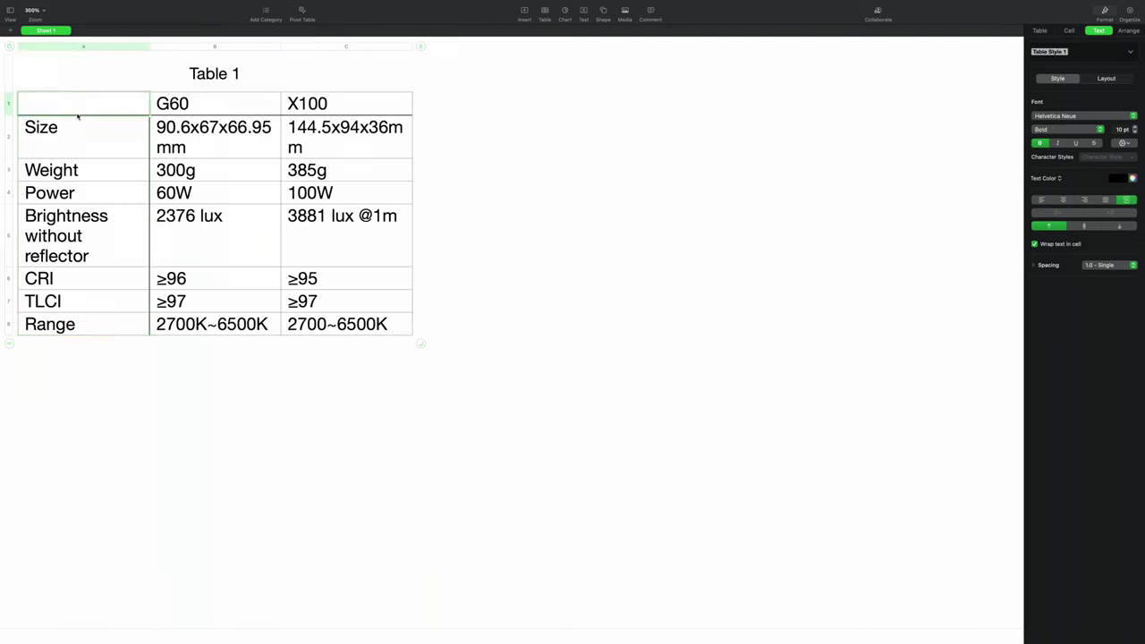
left_click(1047, 146)
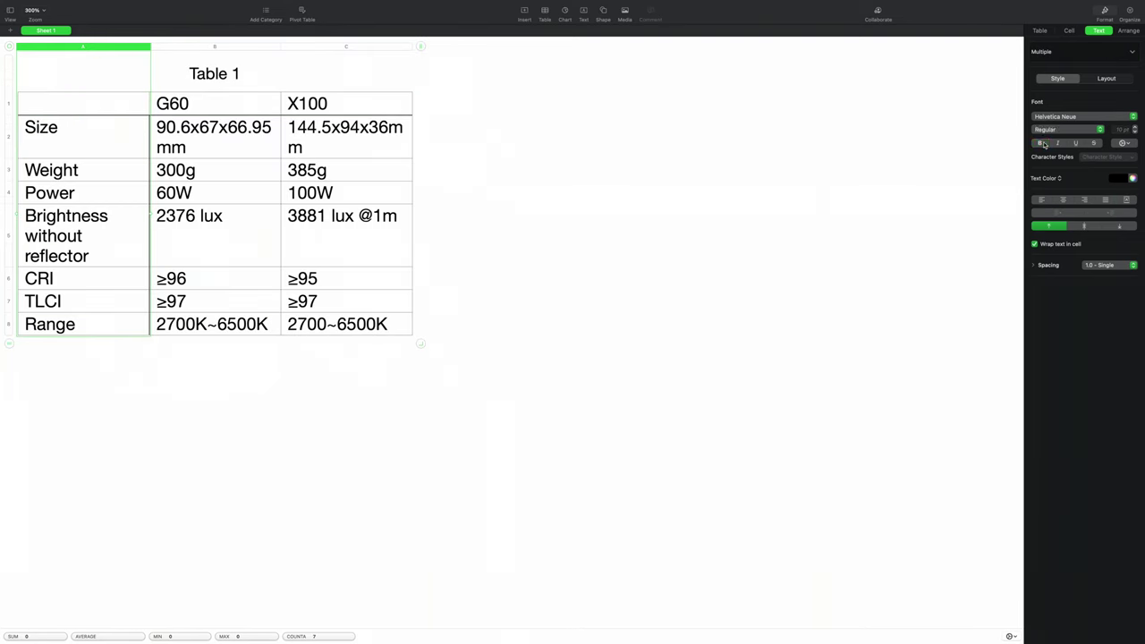
left_click(293, 106)
key("super+b")
left_click(228, 219)
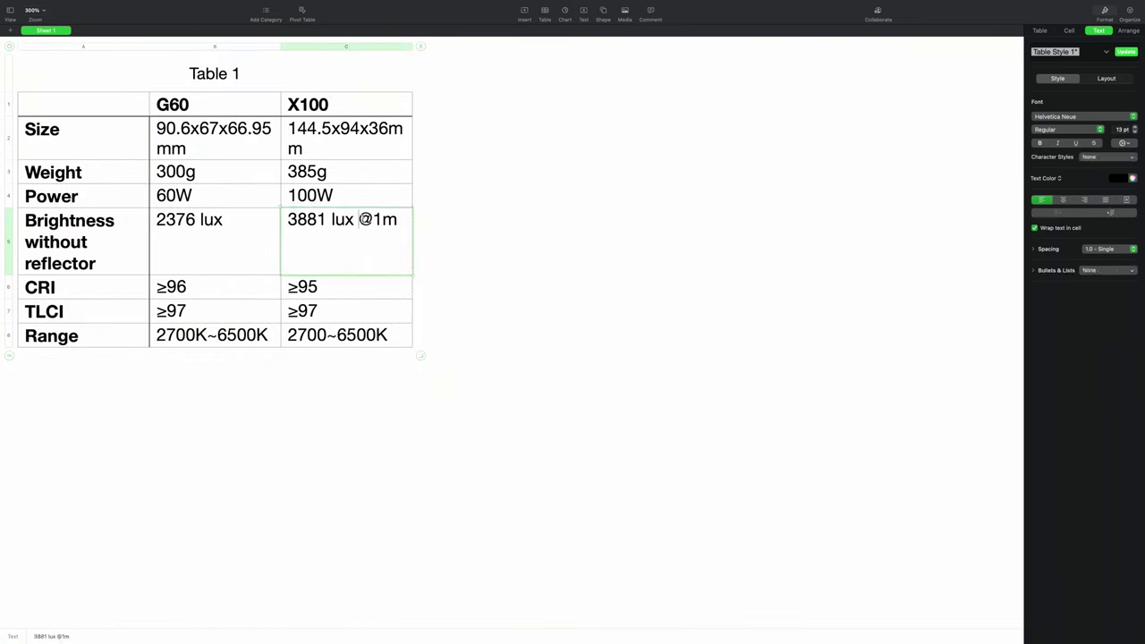
type("3881 LUX @1m")
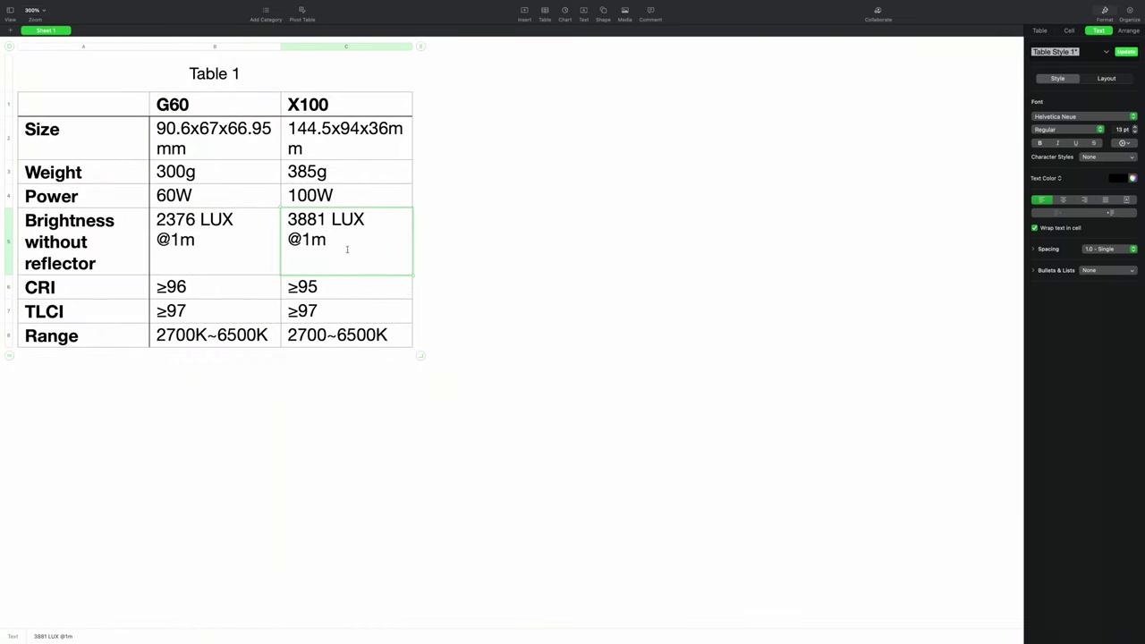
left_click(65, 6)
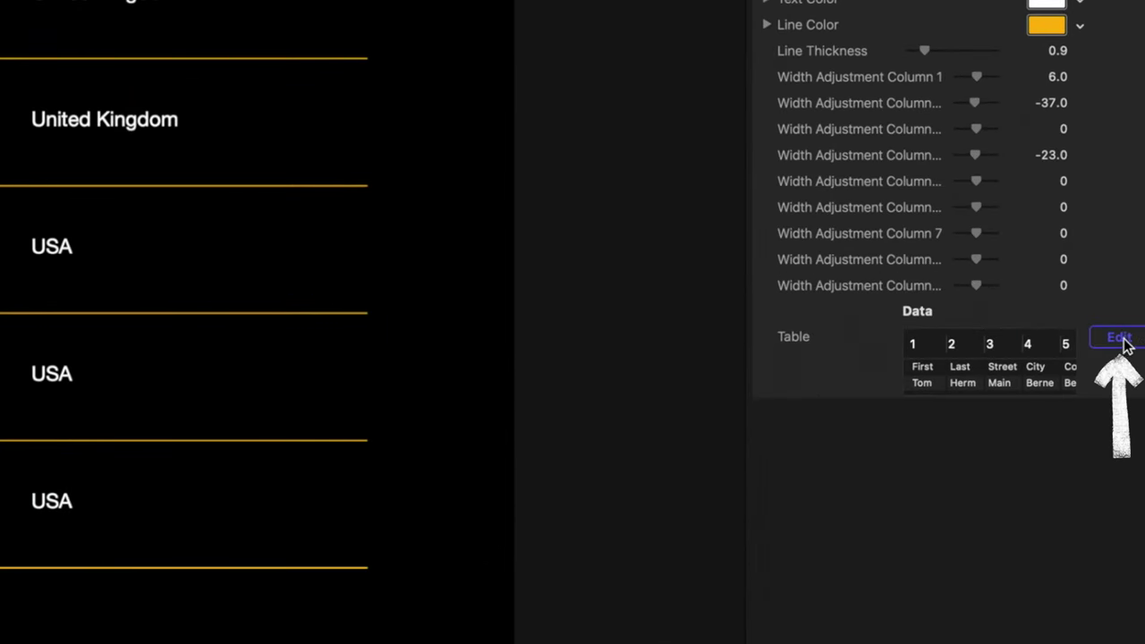
Step: Import the G60 versus X100 spreadsheet data into the Table chart and lengthen its Duration and Stay
left_click(1121, 340)
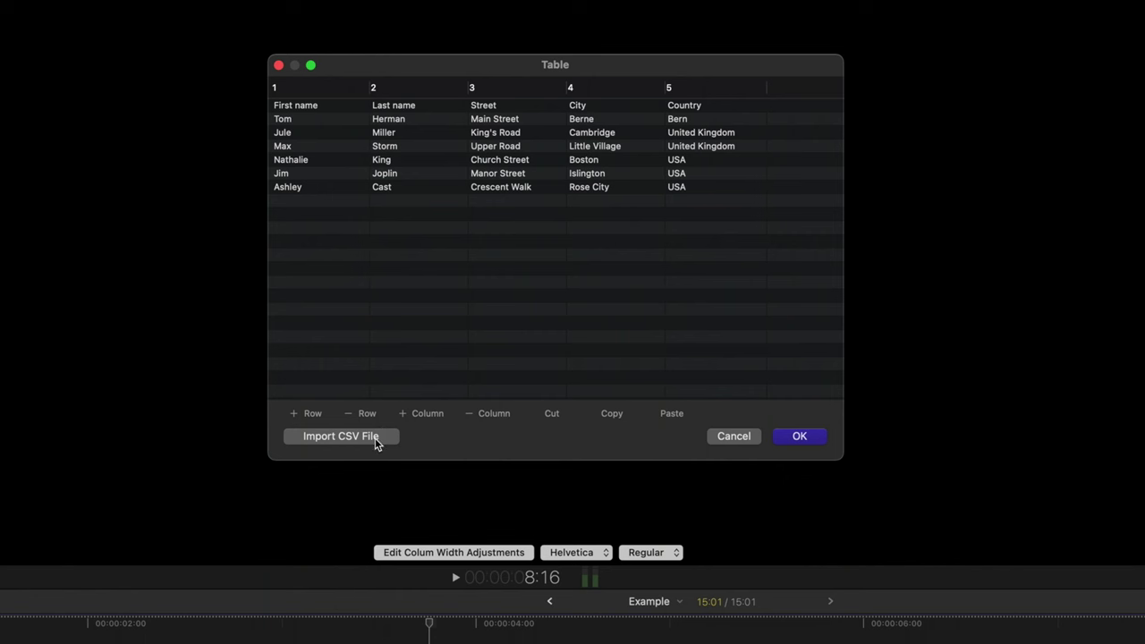
left_click(376, 441)
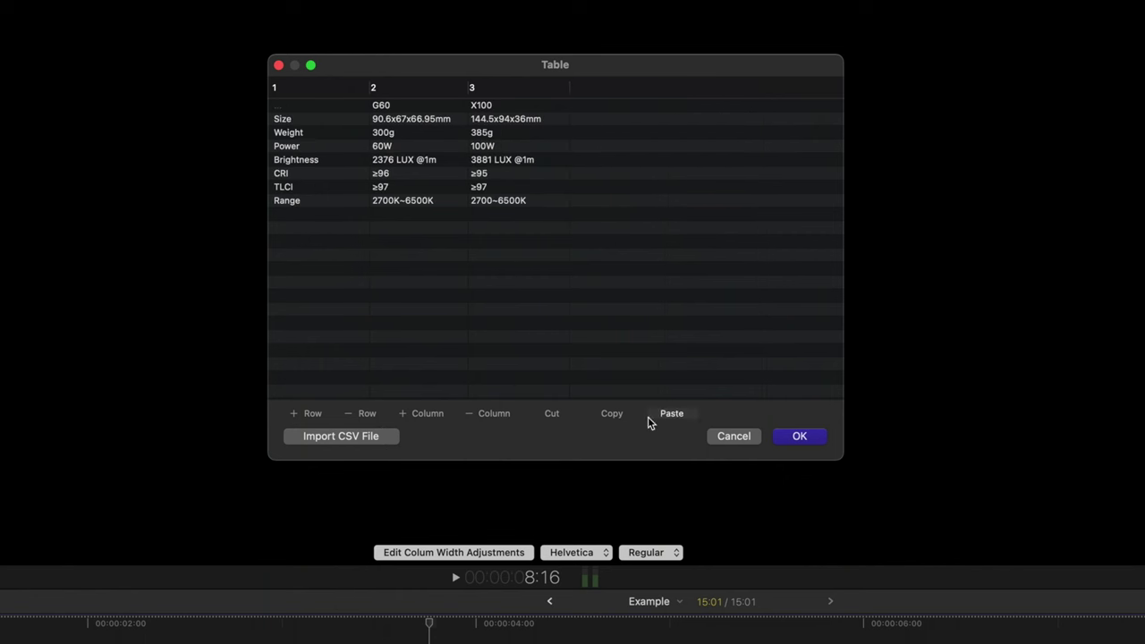
left_click(799, 438)
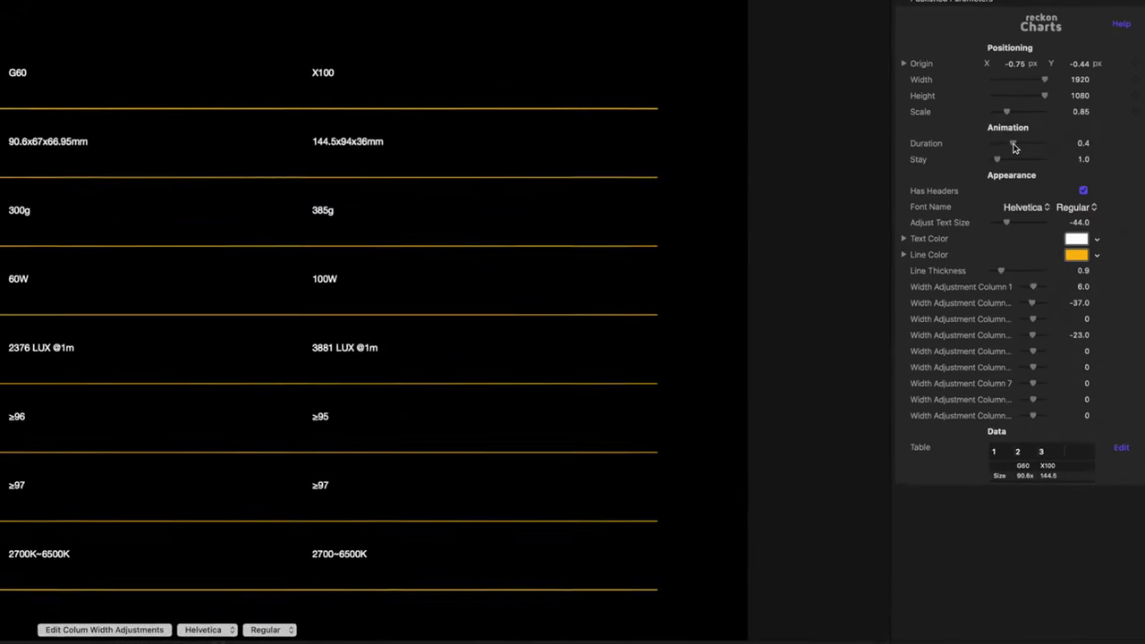
mouse_move(1046, 135)
left_mouse_down()
mouse_move(1060, 137)
mouse_move(1005, 146)
left_mouse_up()
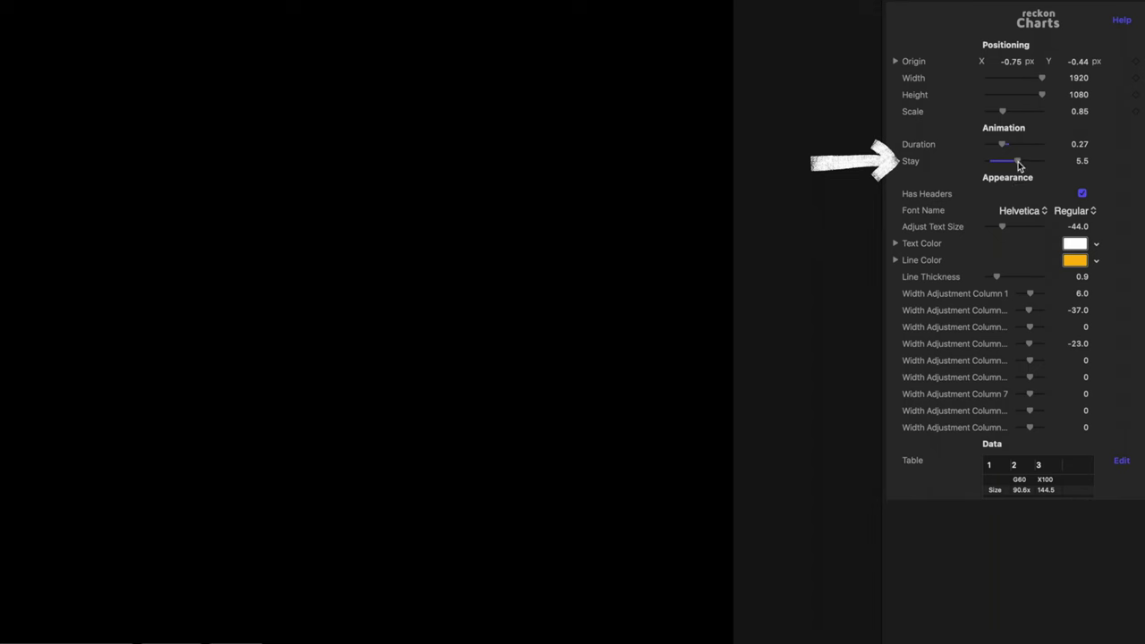
left_click_drag(1028, 164, 1033, 162)
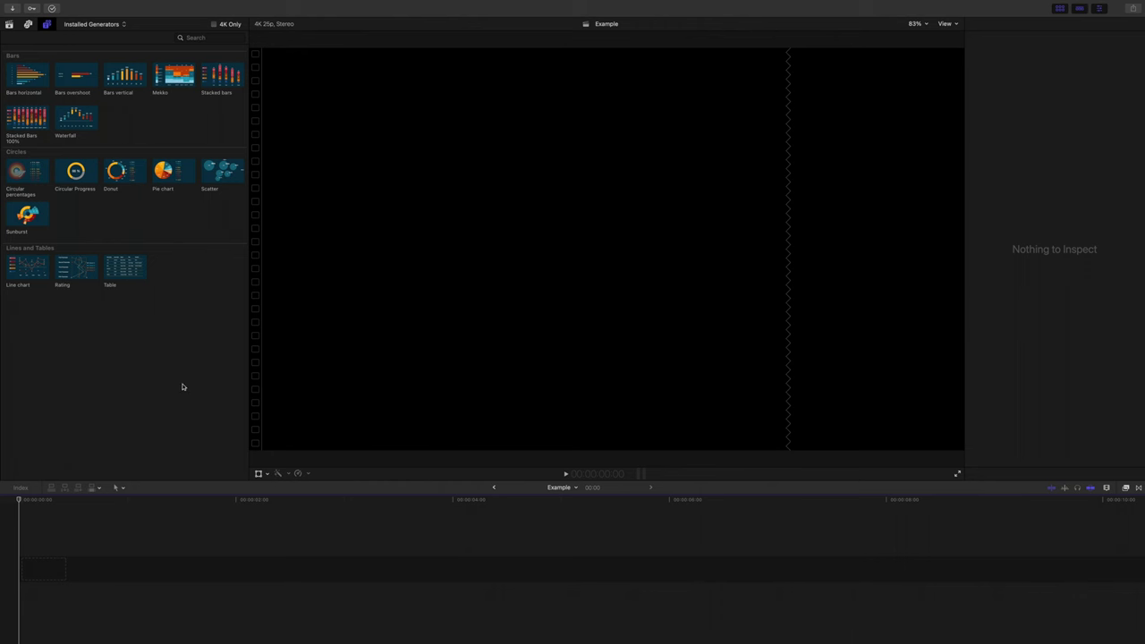
Step: Add the Bars horizontal generator to the timeline and reduce its Count of rows to 4
left_click_drag(34, 76, 98, 568)
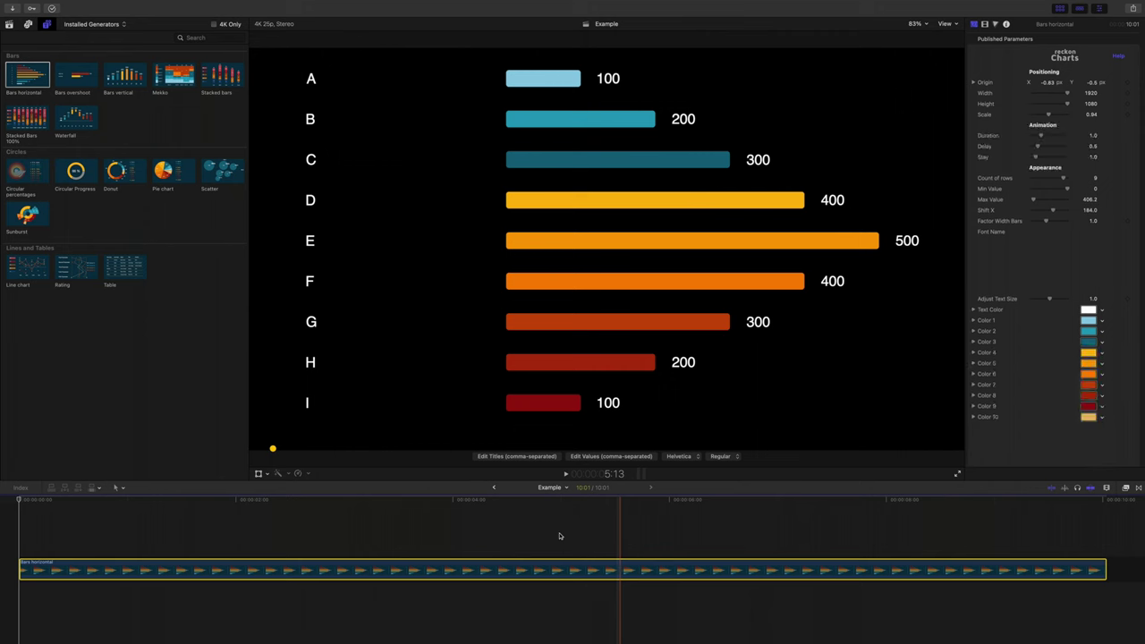
left_click(560, 533)
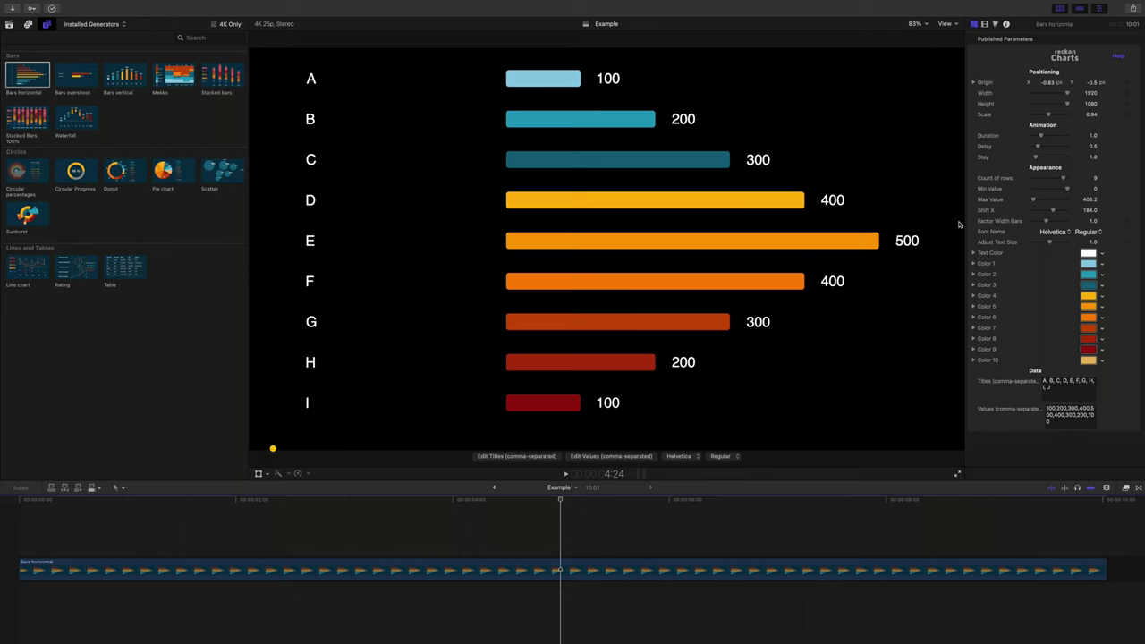
left_click_drag(1063, 178, 1049, 181)
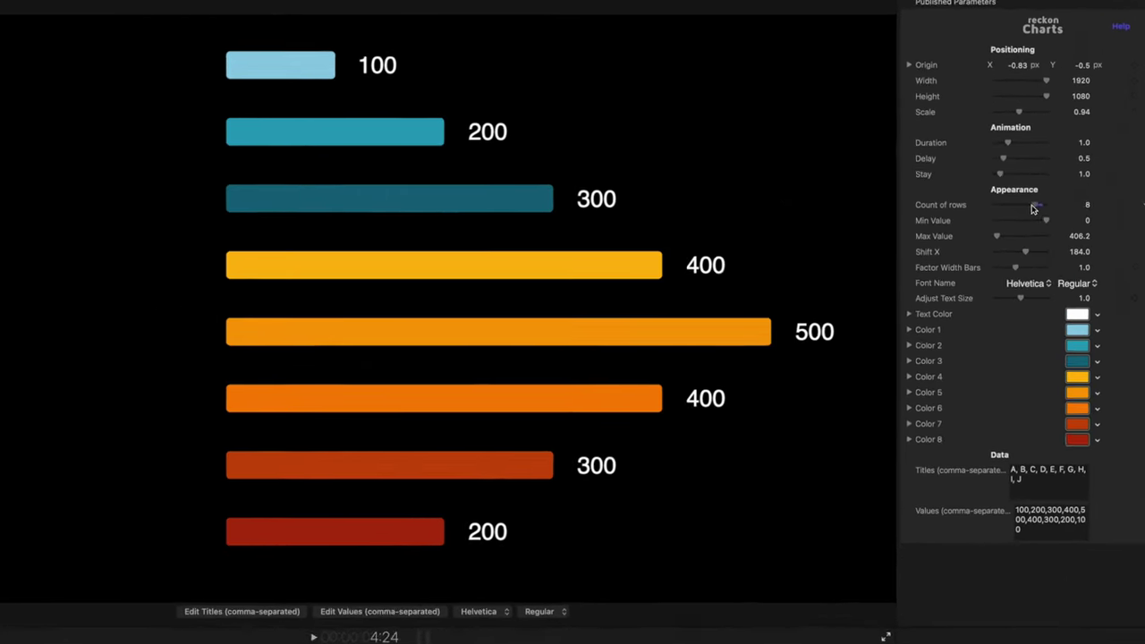
left_click_drag(1015, 216, 1011, 216)
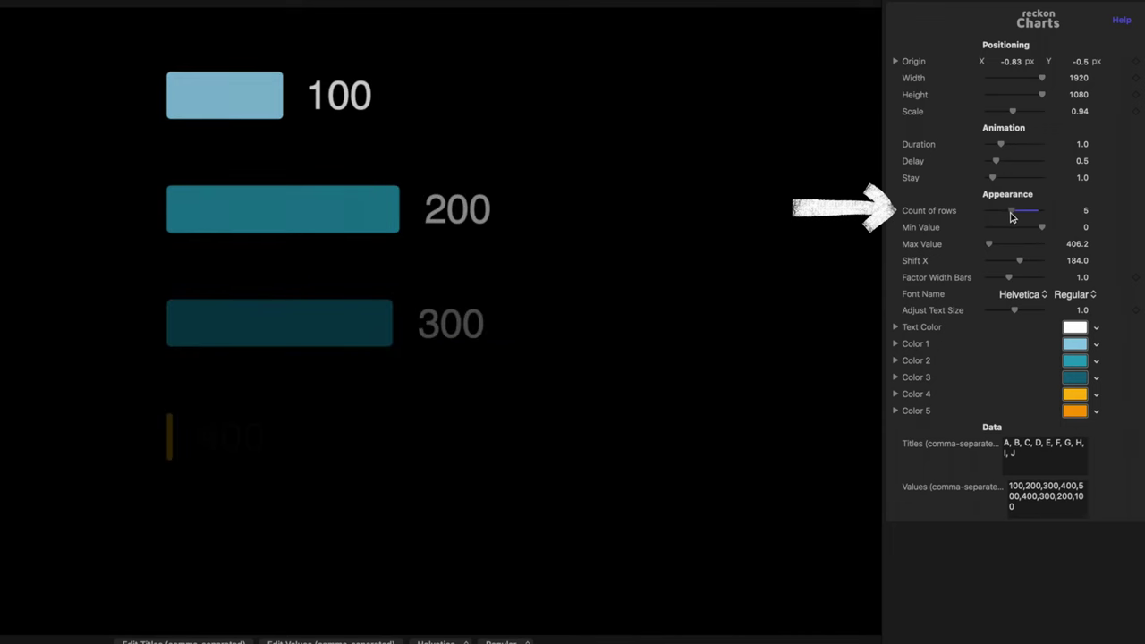
left_click_drag(1011, 217, 1005, 216)
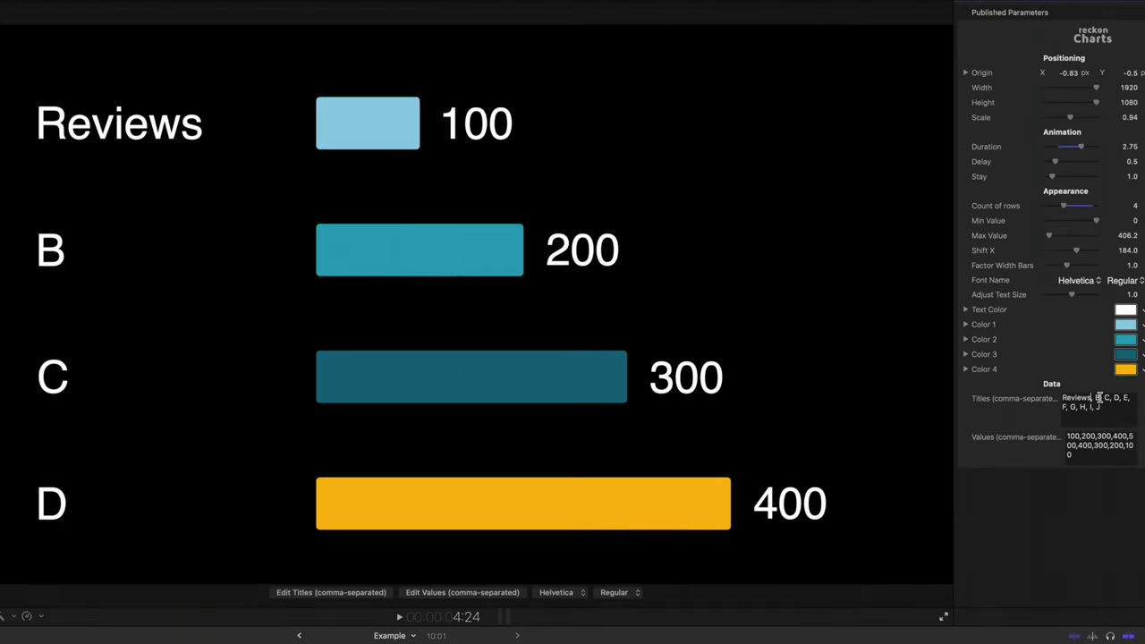
Step: Replace the placeholder bar labels with Tutorials, Nerdy tests and Short films
left_click_drag(989, 338, 986, 358)
key("BackSpace")
type("Tutorials")
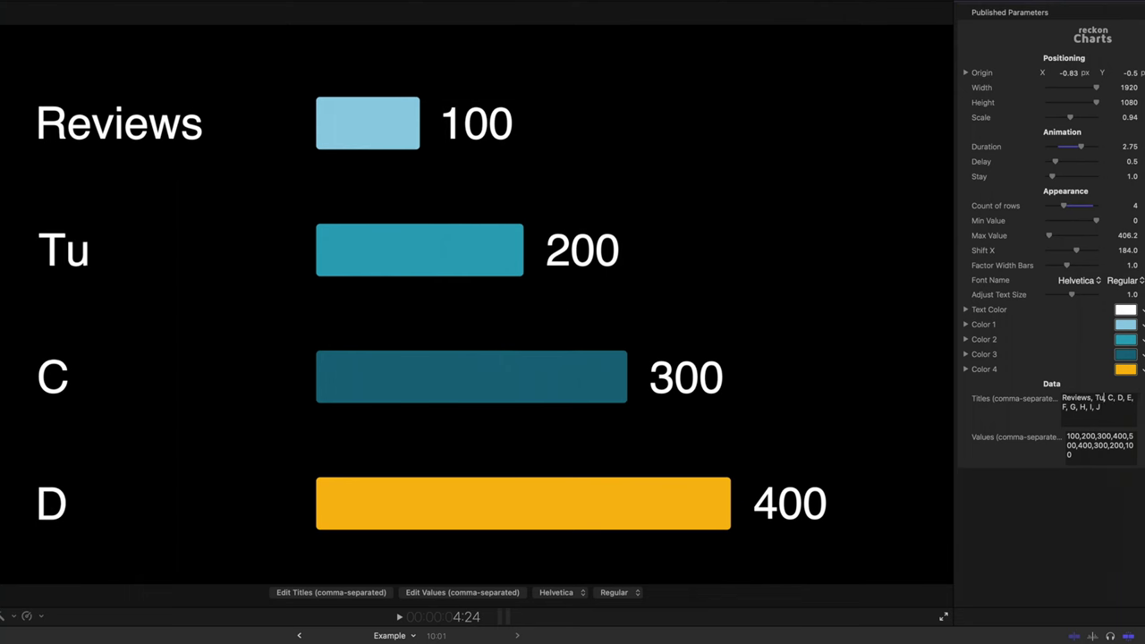
double_click(1064, 407)
type("Nerdy tests")
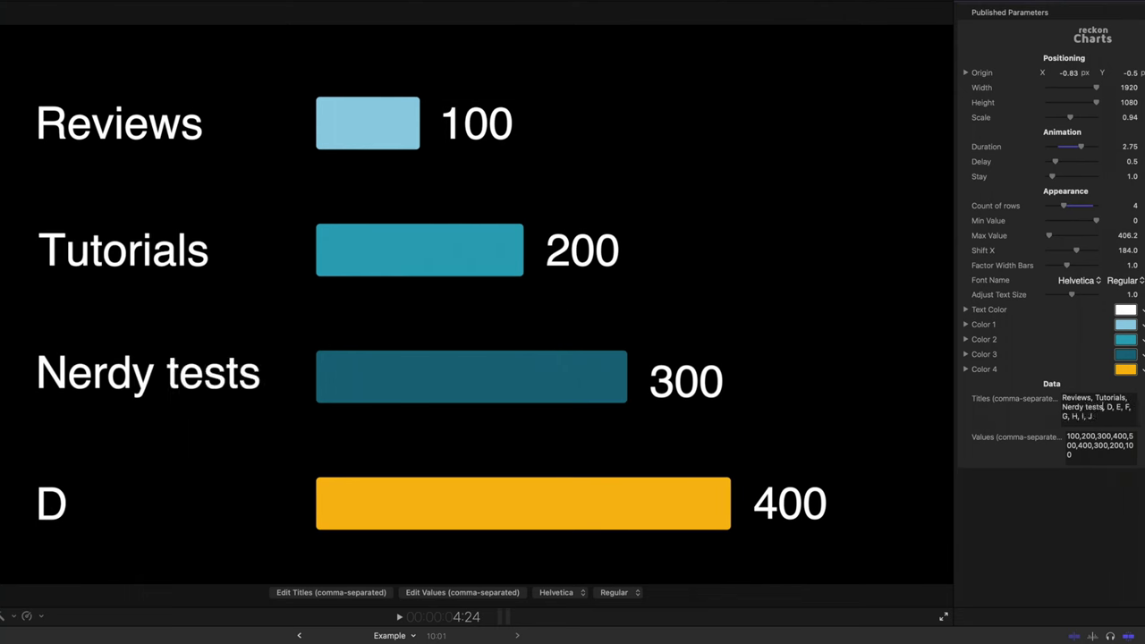
double_click(1110, 407)
type("Short films")
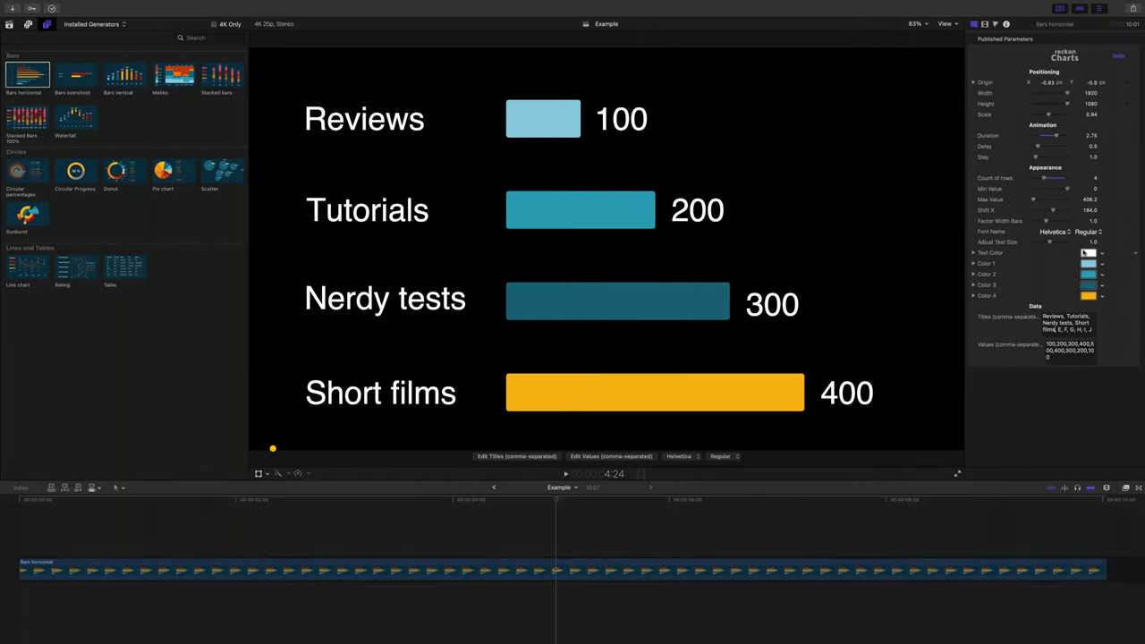
Step: Set the chart font to Montserrat Bold and shrink the text size to 0.71
left_click(1053, 231)
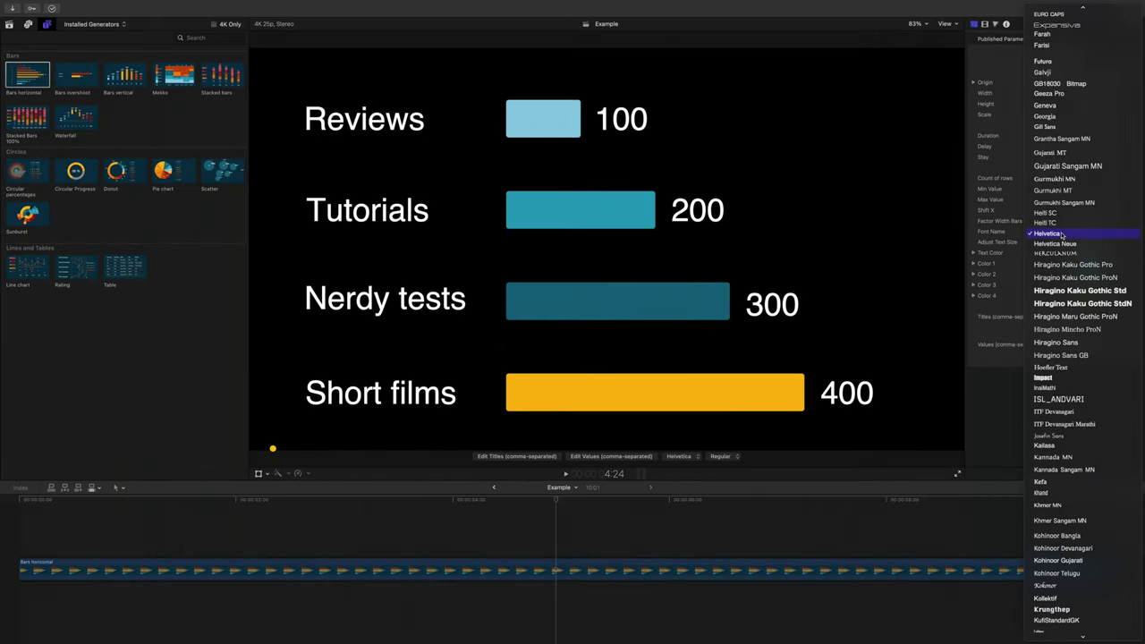
scroll(1065, 465, "down", 10)
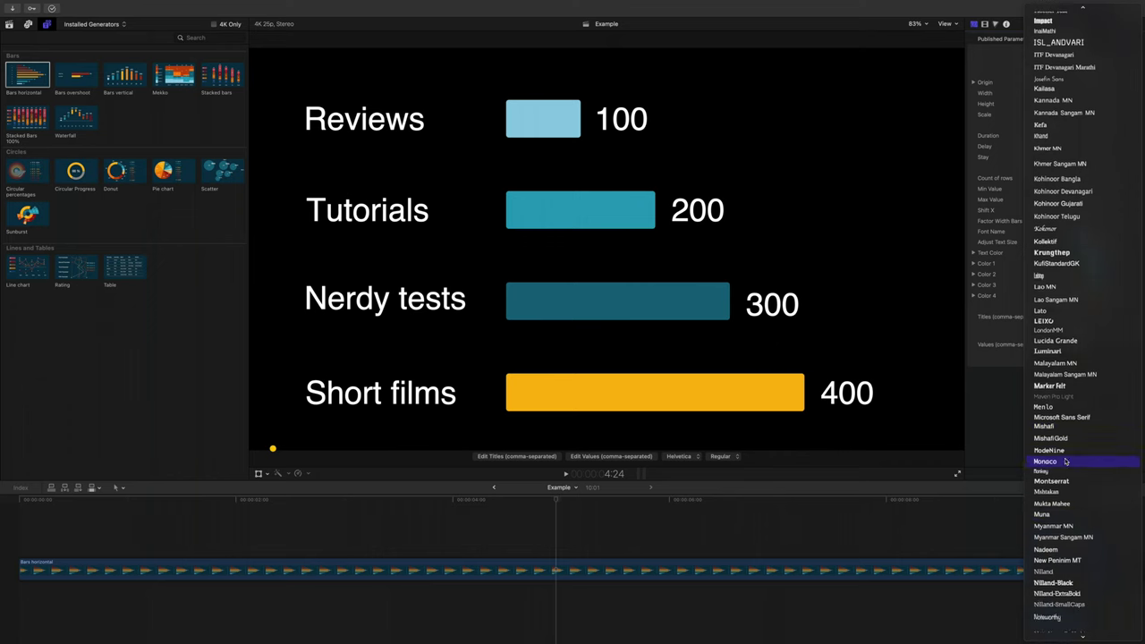
left_click(1064, 438)
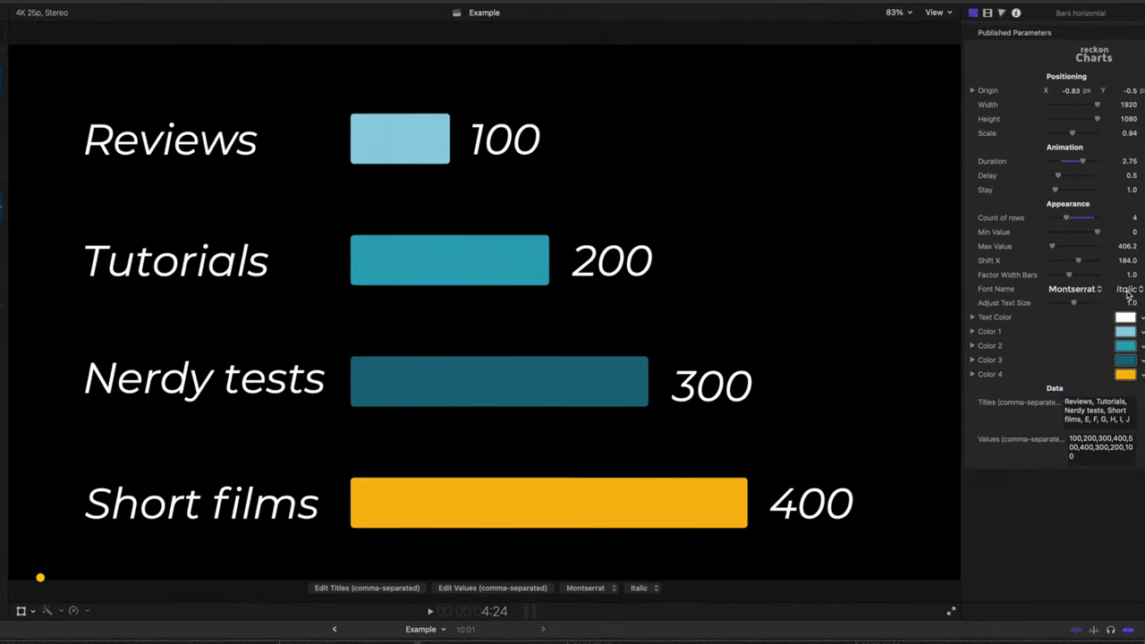
left_click(1128, 290)
left_click(1123, 435)
left_click_drag(1106, 306, 1064, 306)
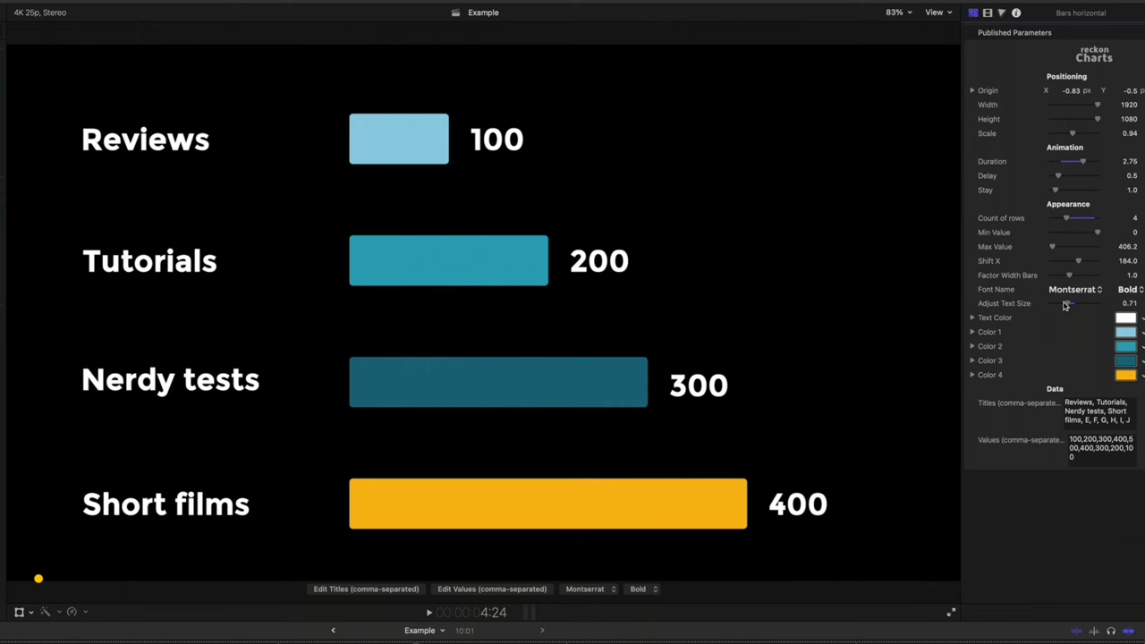
Step: Enter bar values 60, 25, 10 and 5, with a maximum value of 70
left_click(1100, 447)
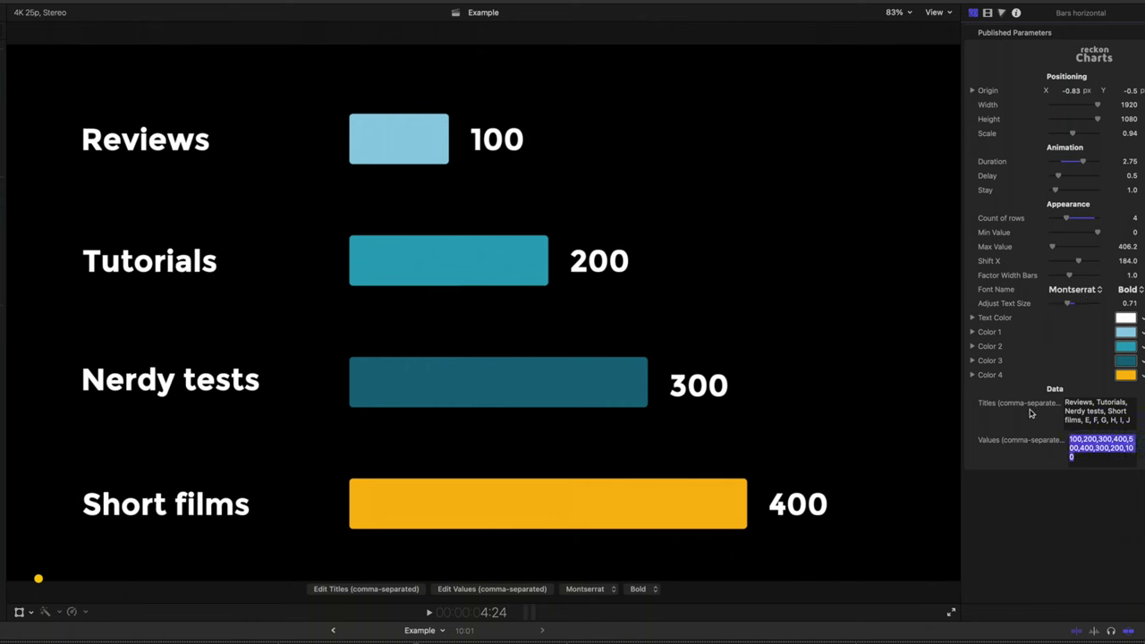
key("BackSpace")
type("60")
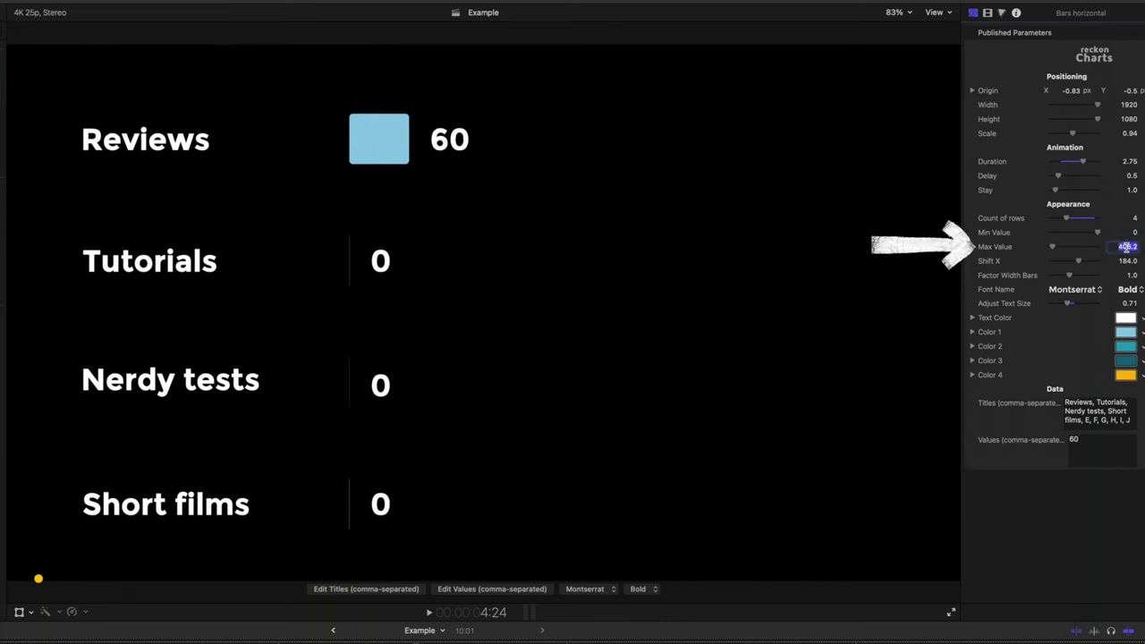
type("70")
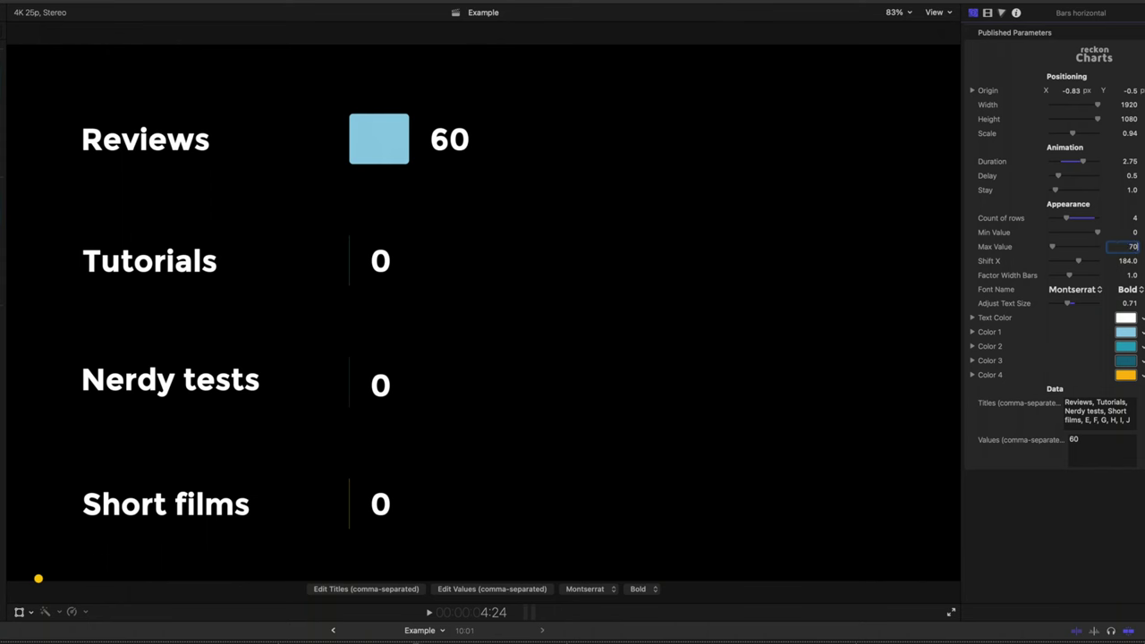
key("Return")
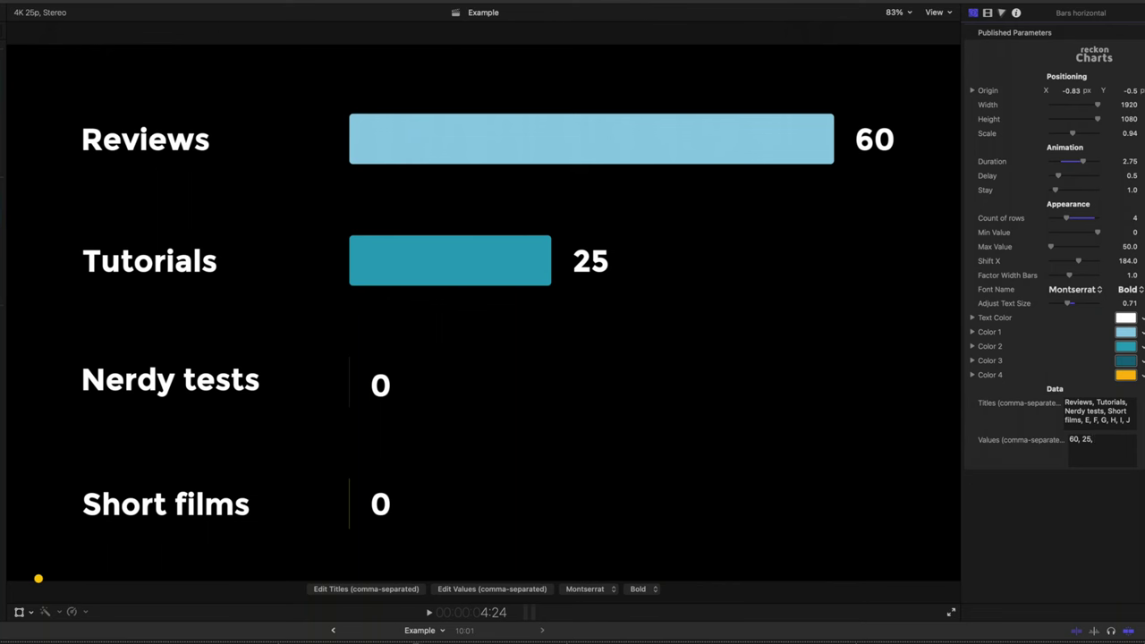
type("10, 5")
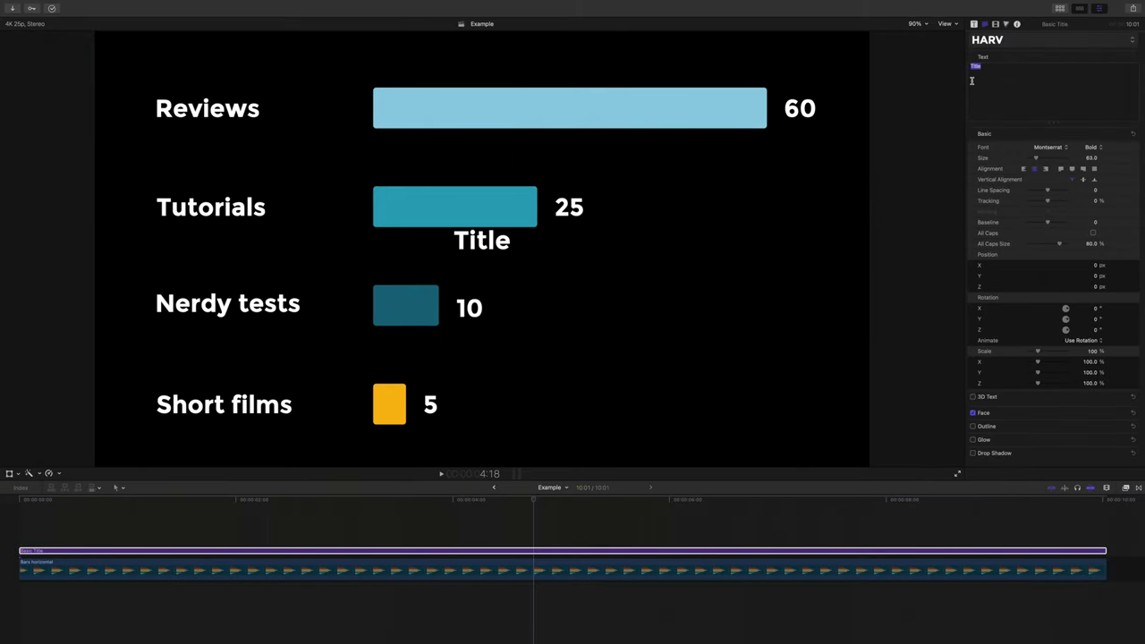
Step: Add the title 'HVAS VIDEO SPLITS BY %' and move it to the top of the frame
type("HVAS VIDEO SPLITS")
left_click(985, 65)
left_click(996, 23)
left_click_drag(1089, 85, 1089, 63)
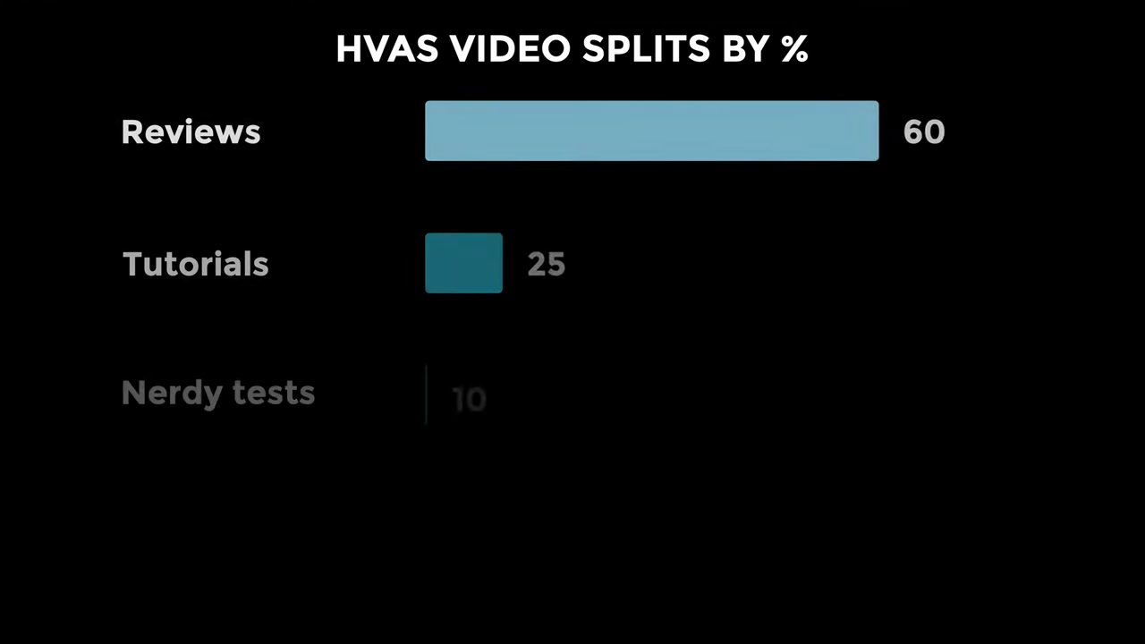